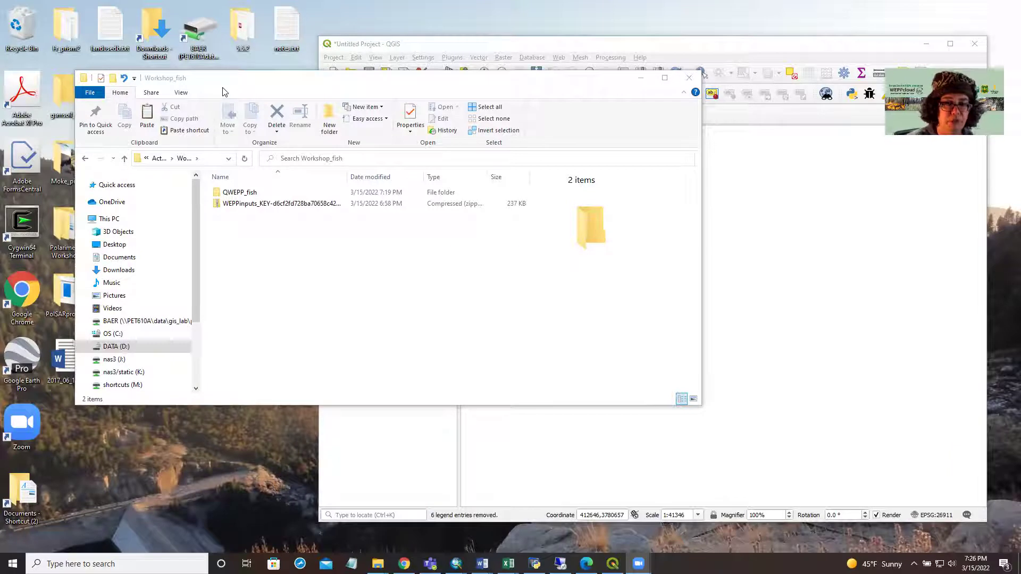
Extract the WEPPinputs zip with 7-Zip into its own WEPPinputs folder.
{"action": "left_click", "coordinate": [285, 205]}
{"action": "right_click", "coordinate": [287, 206]}
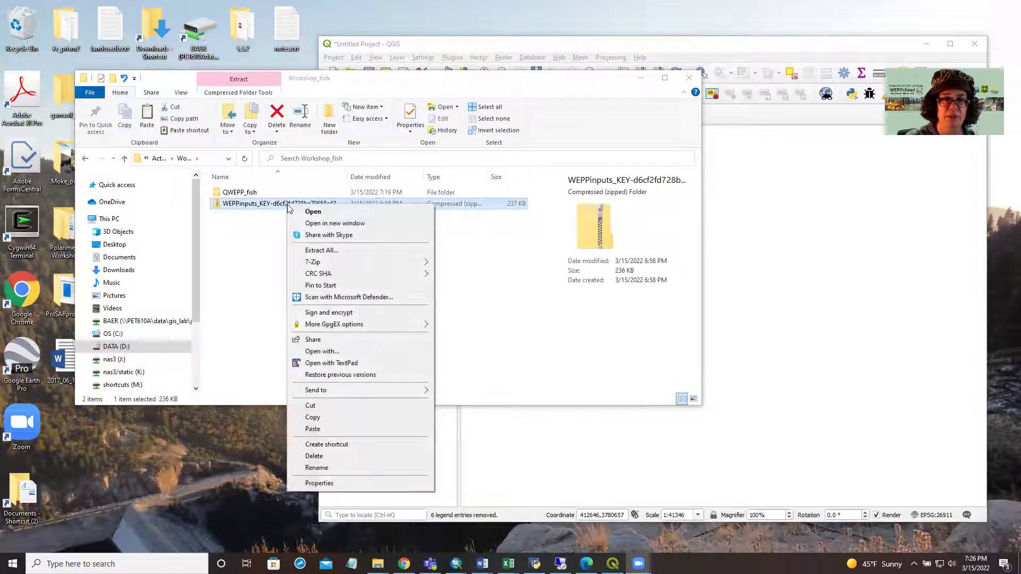
{"action": "mouse_move", "coordinate": [330, 262]}
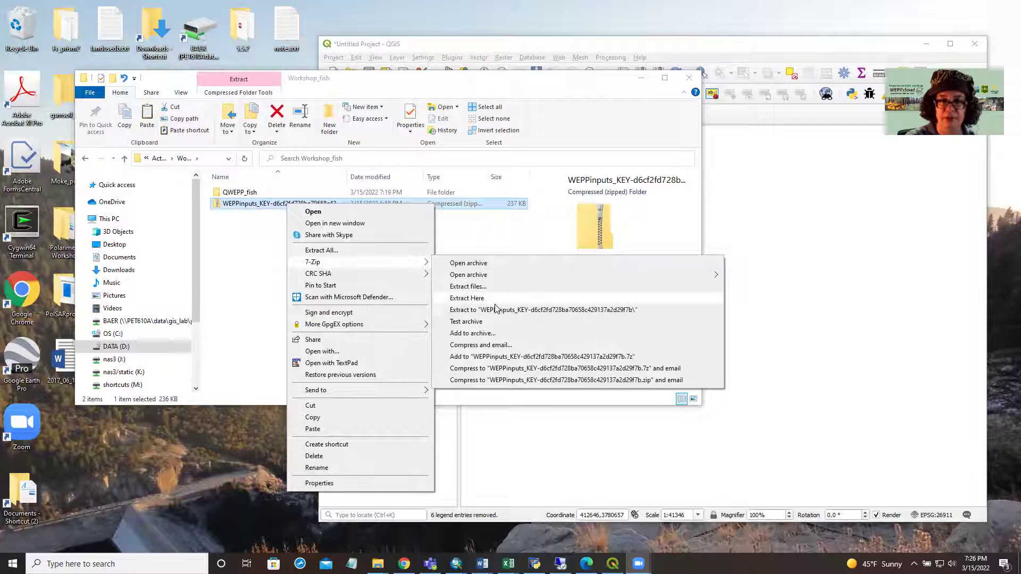
{"action": "left_click", "coordinate": [497, 310]}
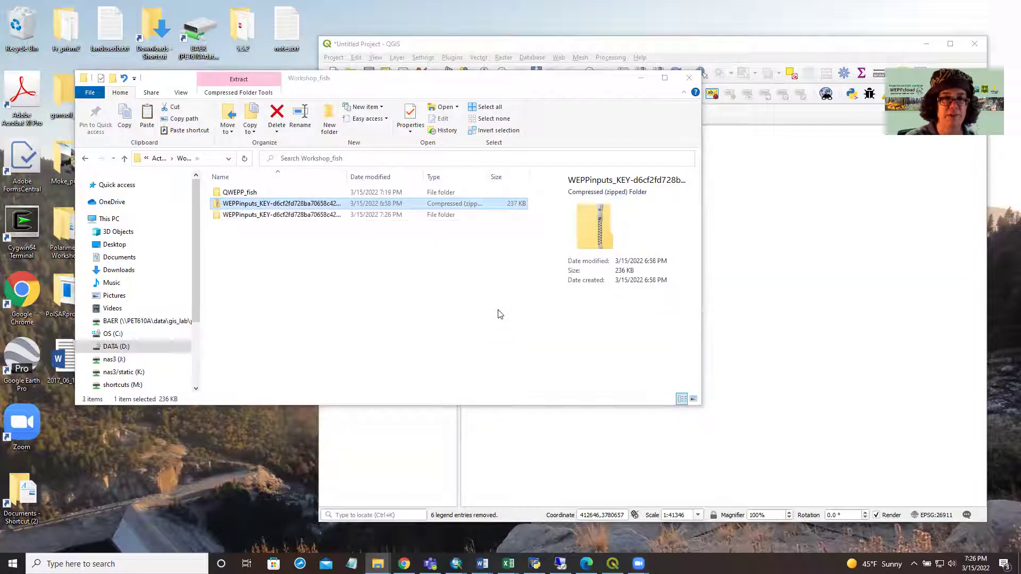
Open the extracted WEPPinputs folder, look inside DisturbedWepp, return, and select landusedb.txt.
{"action": "left_click", "coordinate": [261, 204]}
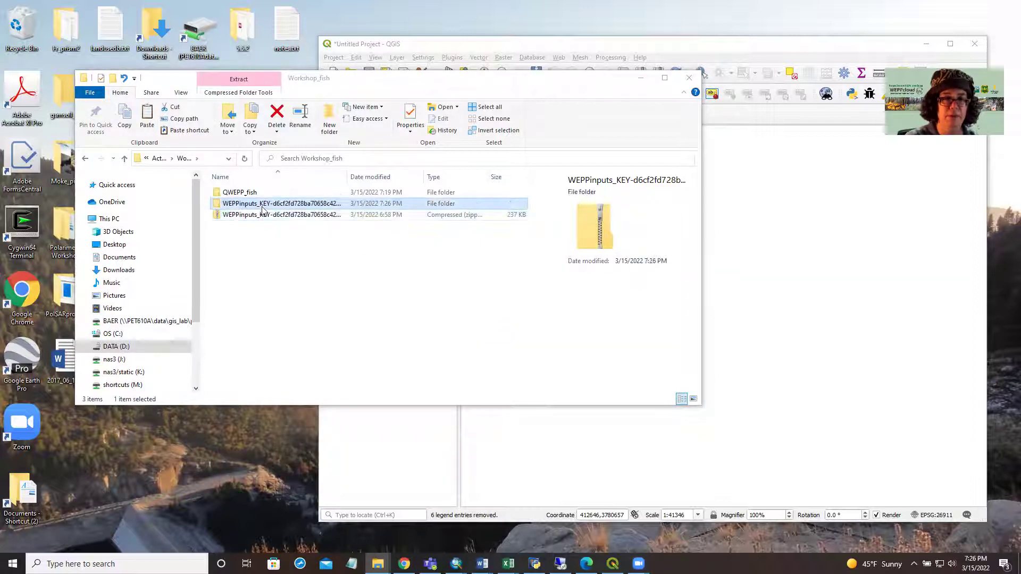
{"action": "double_click", "coordinate": [261, 204]}
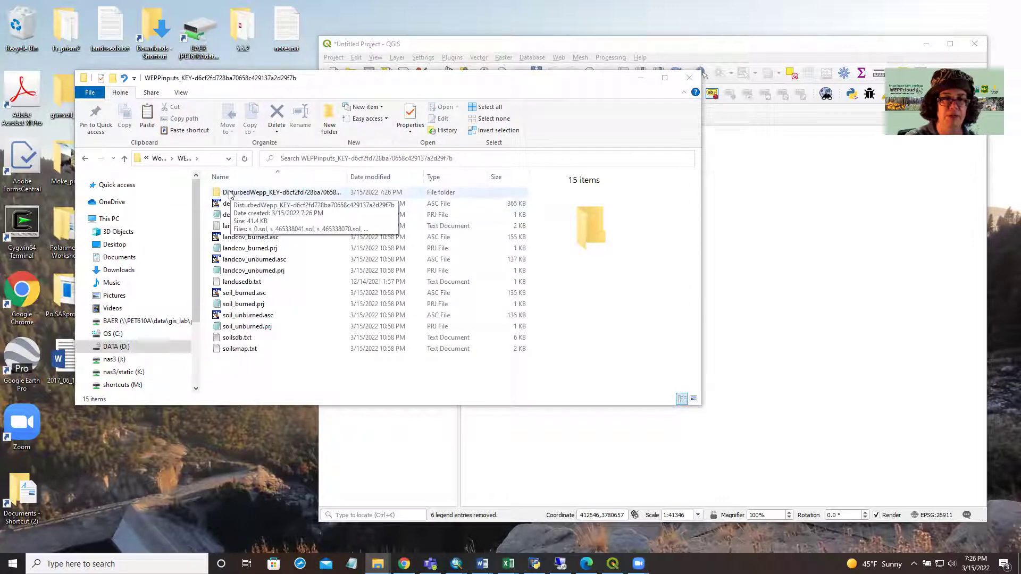
{"action": "left_click", "coordinate": [285, 194]}
{"action": "double_click", "coordinate": [283, 195]}
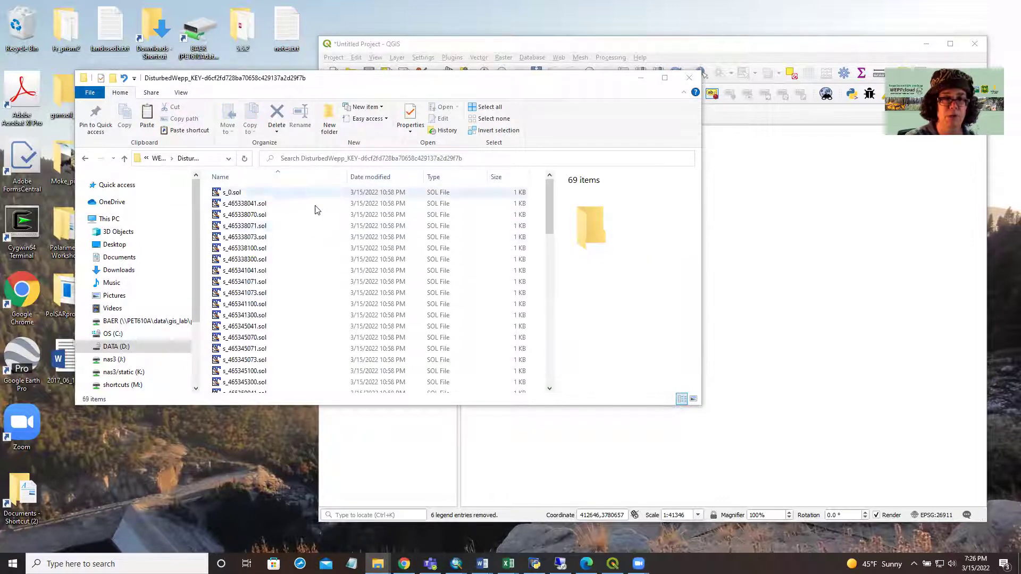
{"action": "left_click", "coordinate": [158, 159]}
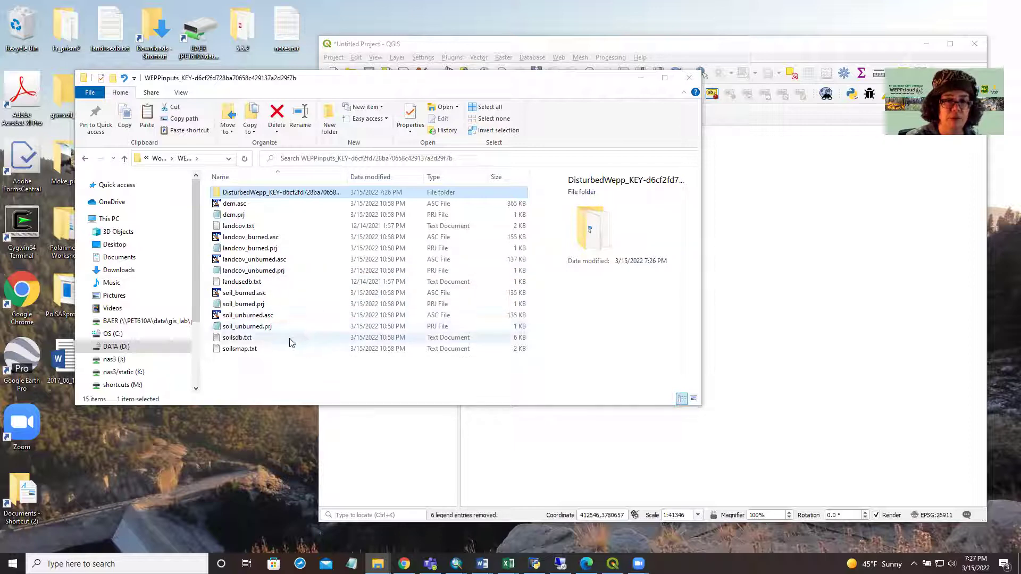
{"action": "left_click", "coordinate": [246, 285]}
{"action": "right_click", "coordinate": [246, 285]}
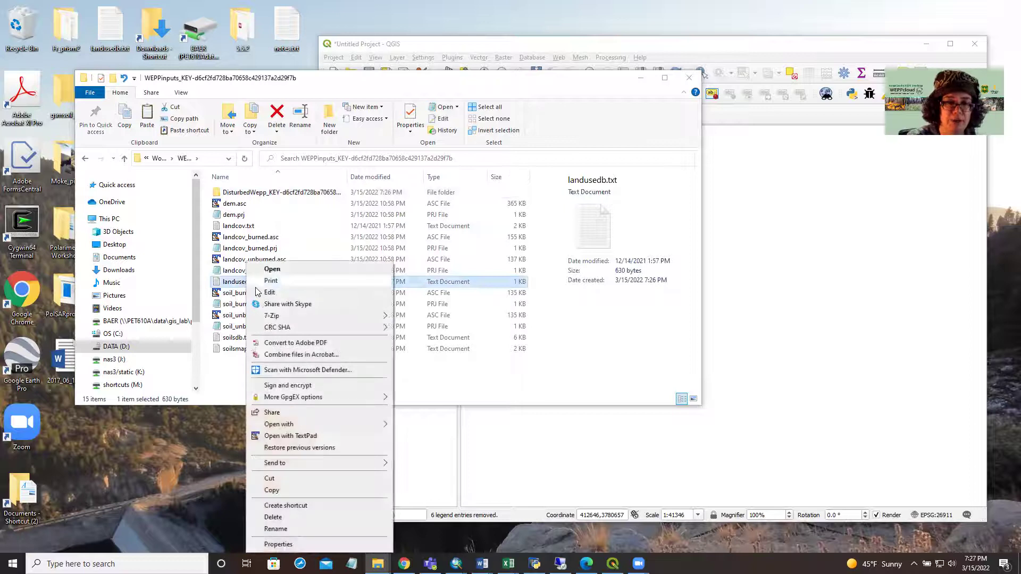
{"action": "left_click", "coordinate": [306, 436]}
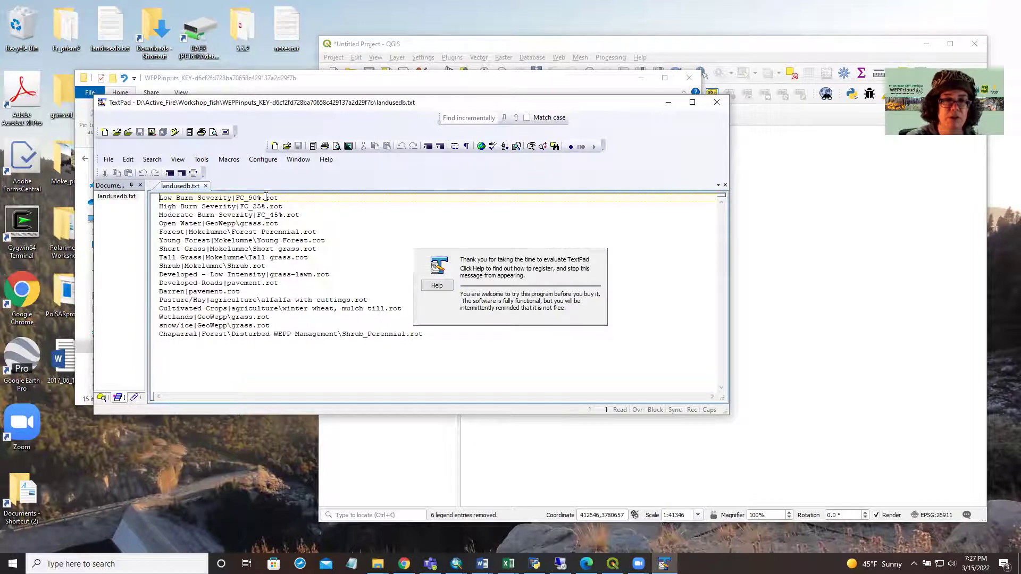
{"action": "mouse_move", "coordinate": [259, 198]}
{"action": "left_mouse_down"}
{"action": "mouse_move", "coordinate": [244, 196]}
{"action": "mouse_move", "coordinate": [264, 206]}
{"action": "mouse_move", "coordinate": [253, 204]}
{"action": "left_mouse_up"}
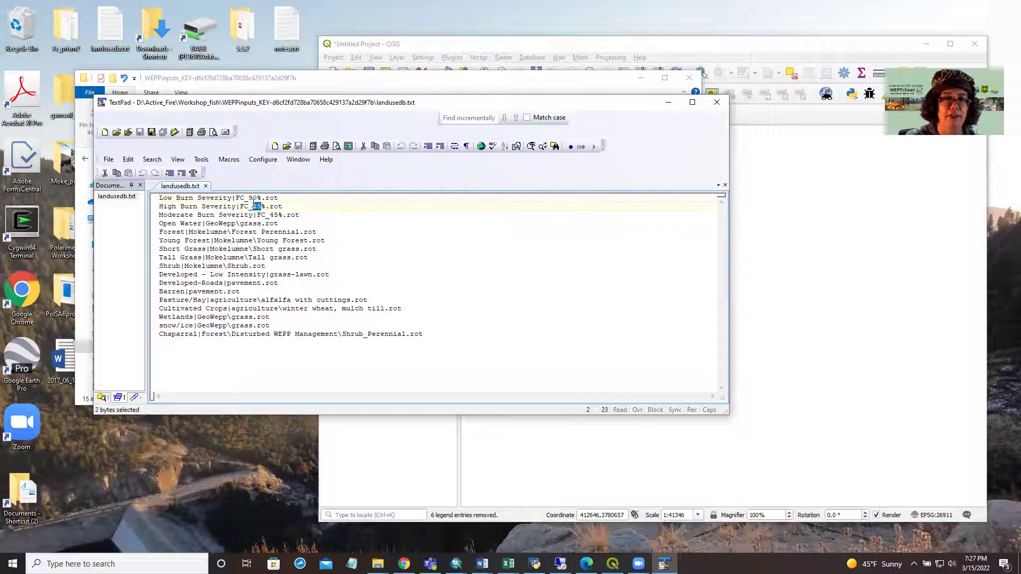
{"action": "left_click", "coordinate": [273, 216]}
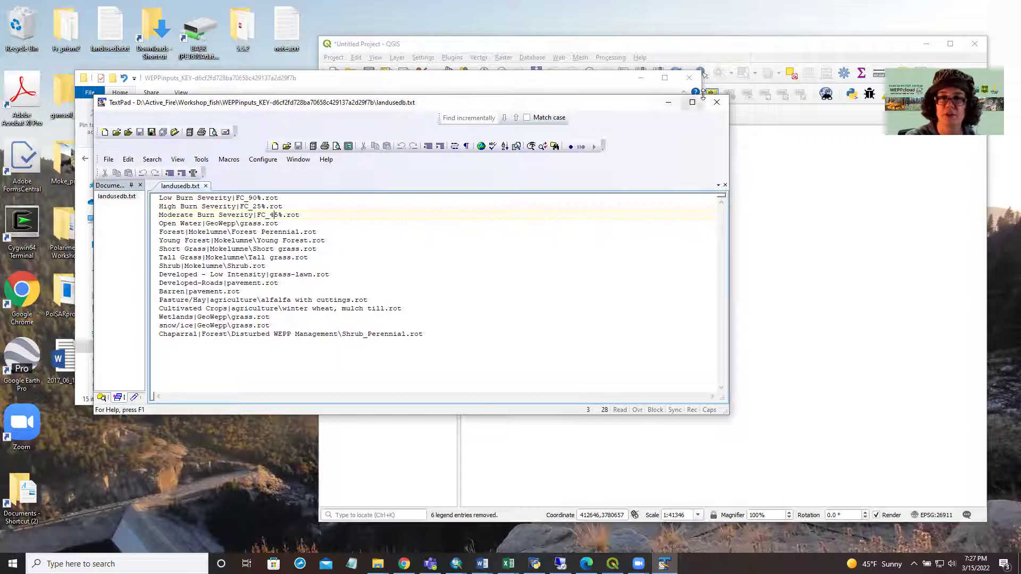
{"action": "left_click", "coordinate": [717, 103]}
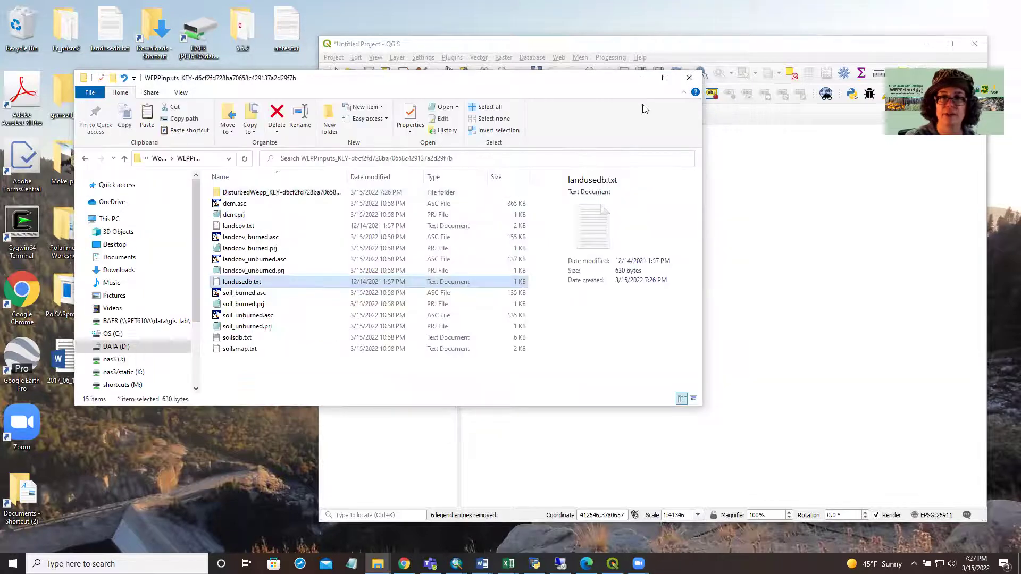
Return Explorer to Workshop_fish, move it down-left, and bring QGIS to the front.
{"action": "left_click", "coordinate": [158, 159]}
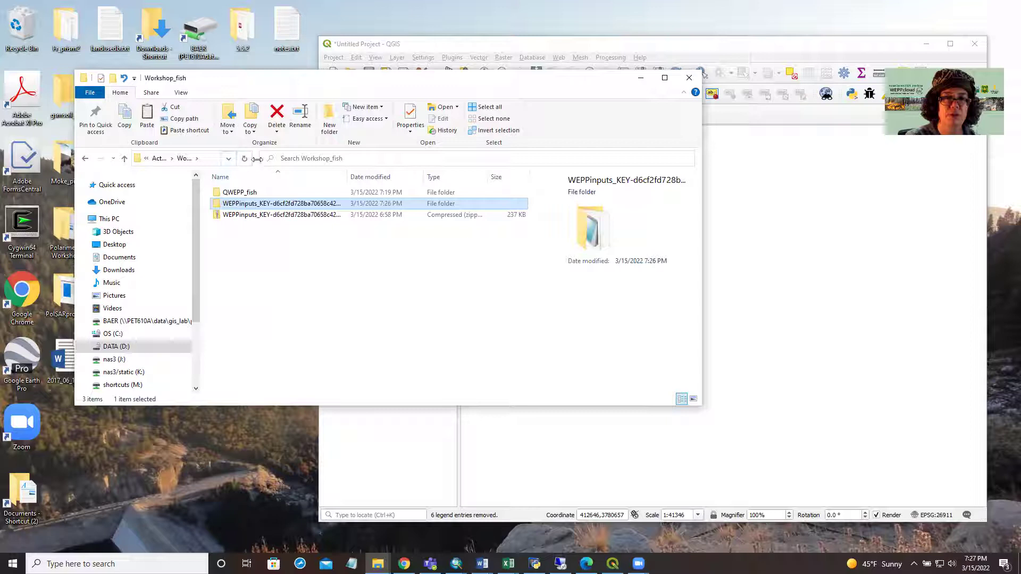
{"action": "left_click_drag", "start_coordinate": [256, 158], "coordinate": [402, 158]}
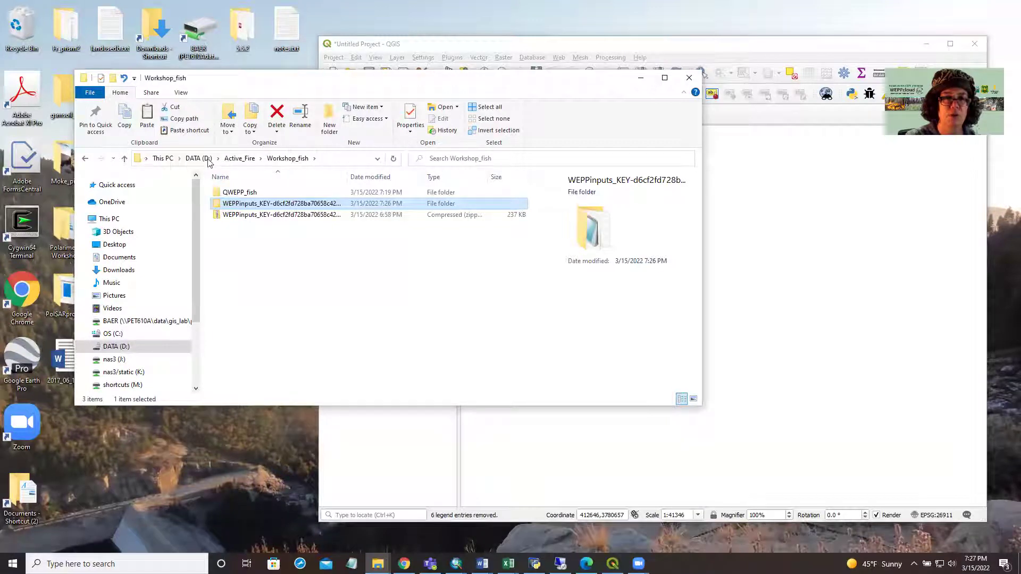
{"action": "left_click_drag", "start_coordinate": [579, 79], "coordinate": [561, 107]}
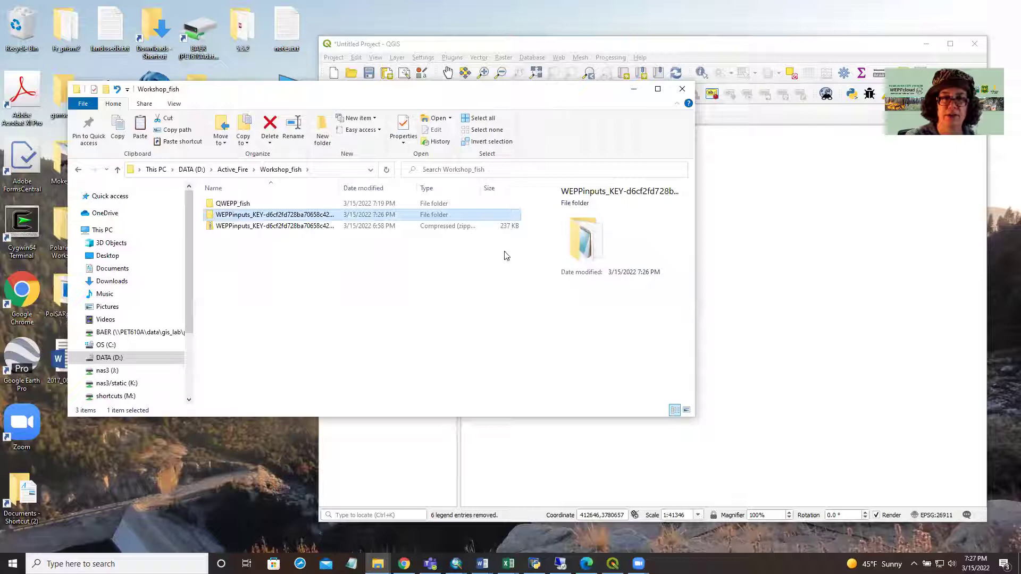
{"action": "left_click_drag", "start_coordinate": [373, 89], "coordinate": [310, 307]}
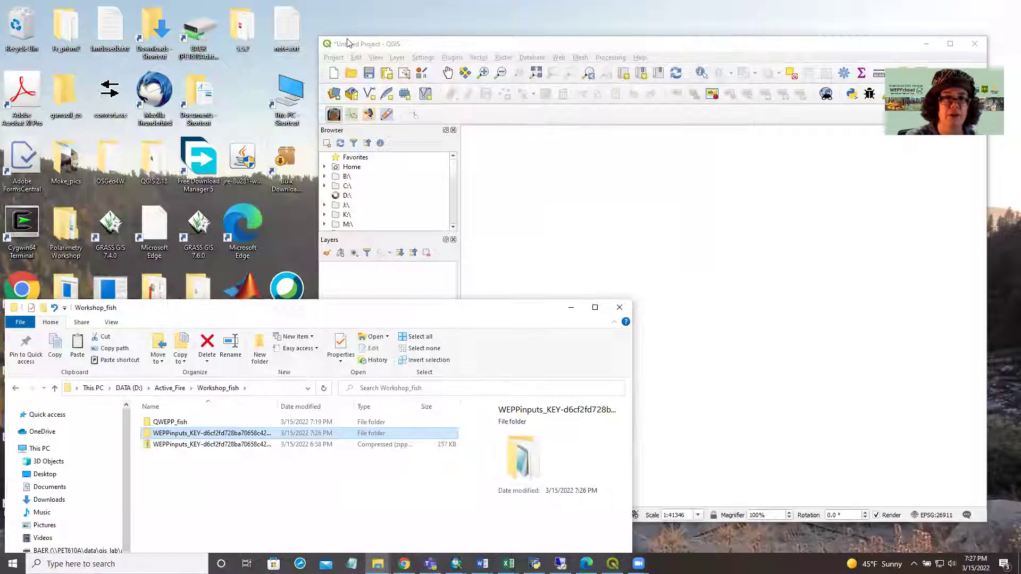
{"action": "left_click_drag", "start_coordinate": [462, 44], "coordinate": [329, 38]}
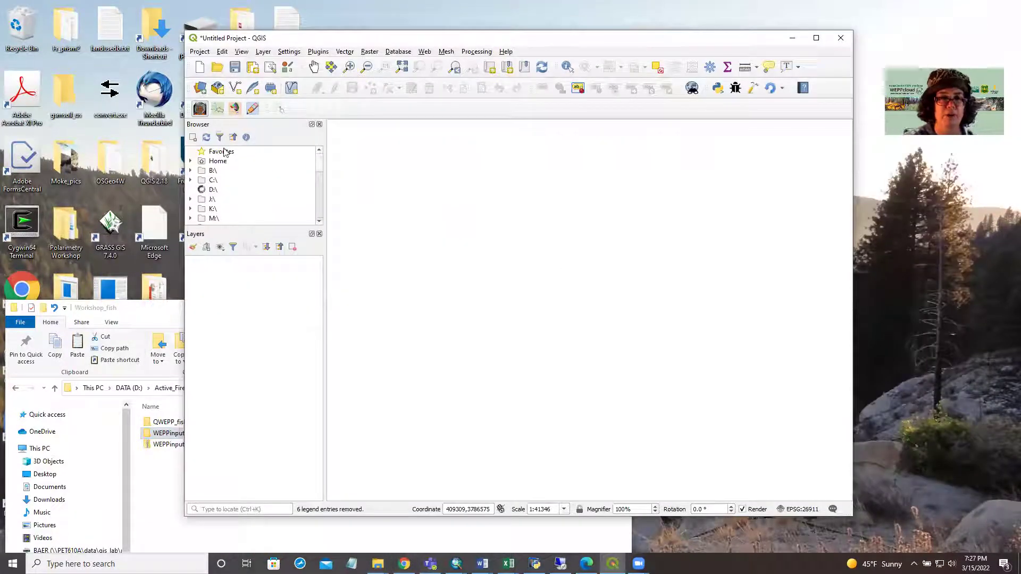
In the QWEPP spatial inputs dialog, create the output project folder Fish_run2.
{"action": "left_click", "coordinate": [199, 109]}
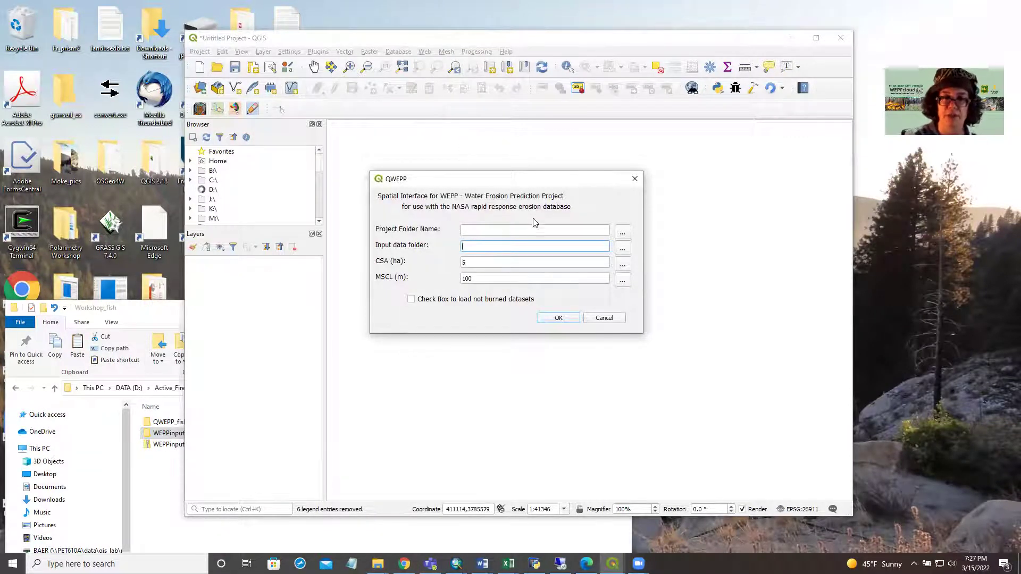
{"action": "left_click", "coordinate": [622, 234]}
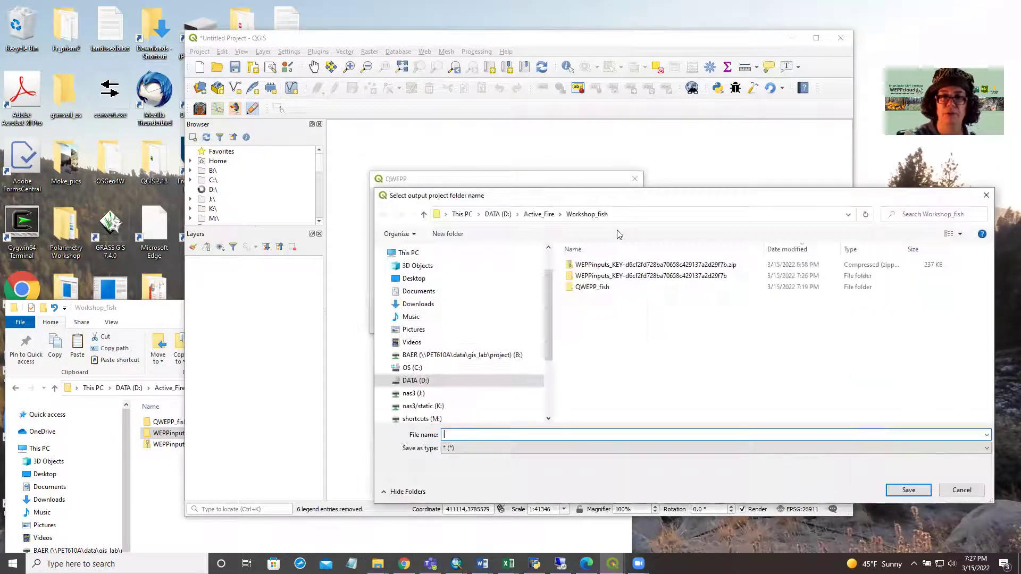
{"action": "left_click", "coordinate": [465, 433]}
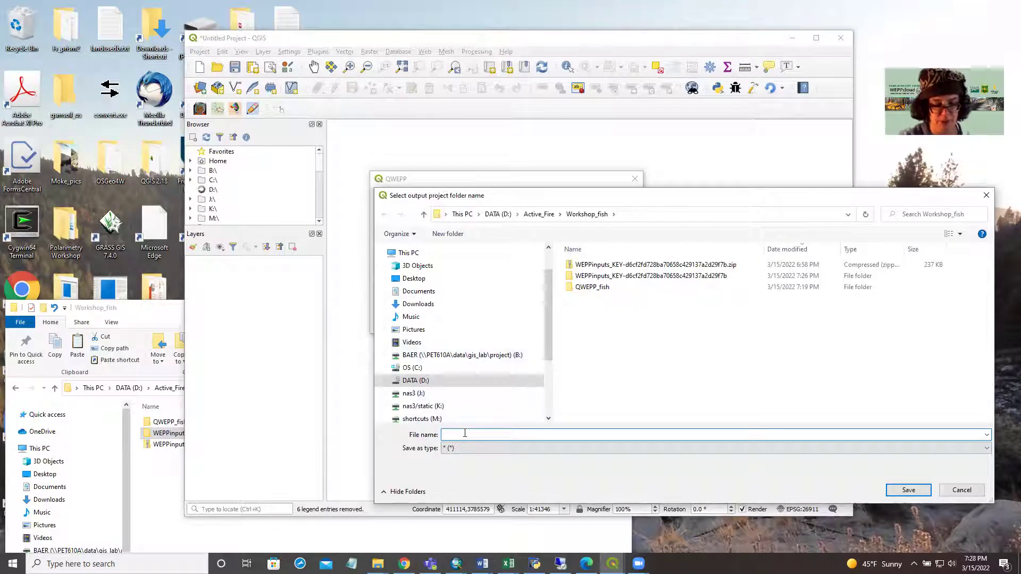
{"action": "type", "text": "Fi"}
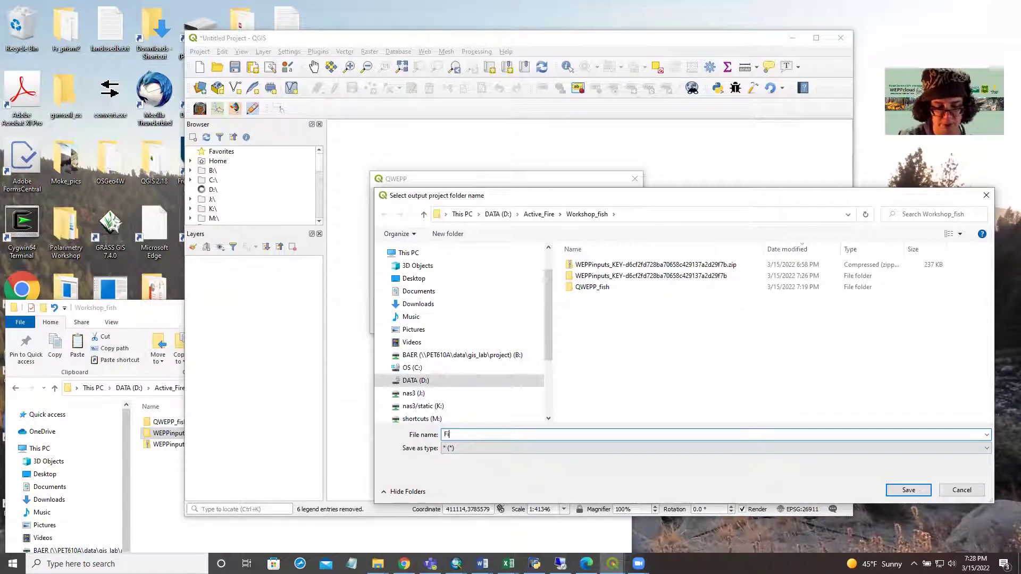
{"action": "type", "text": "sh_ru"}
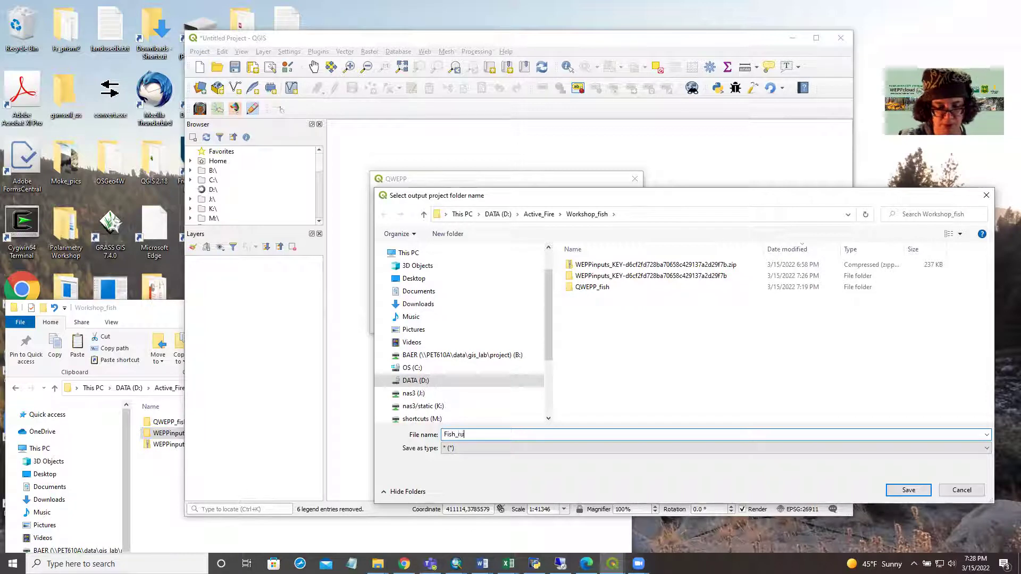
{"action": "type", "text": "n2"}
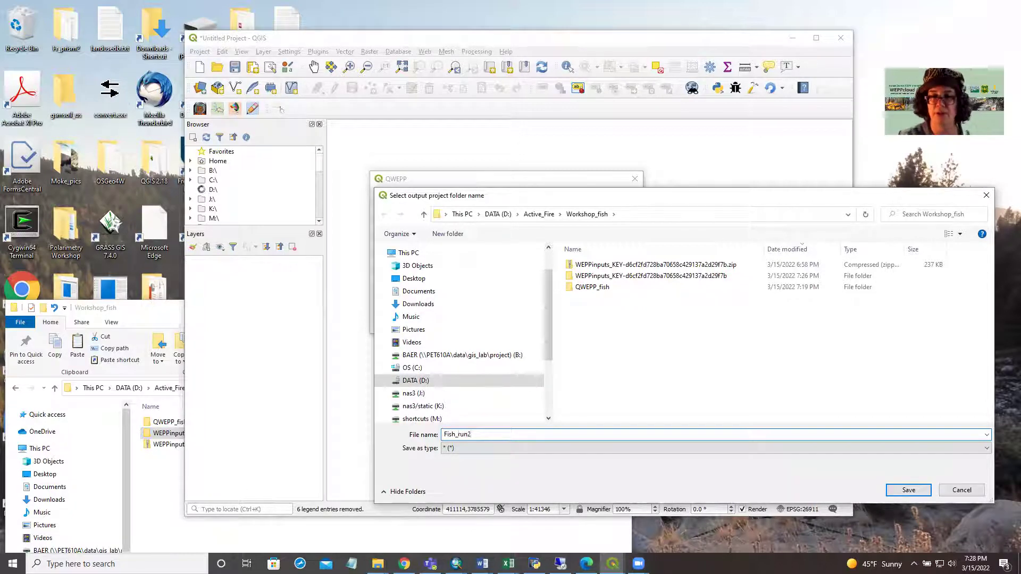
{"action": "left_click", "coordinate": [908, 490]}
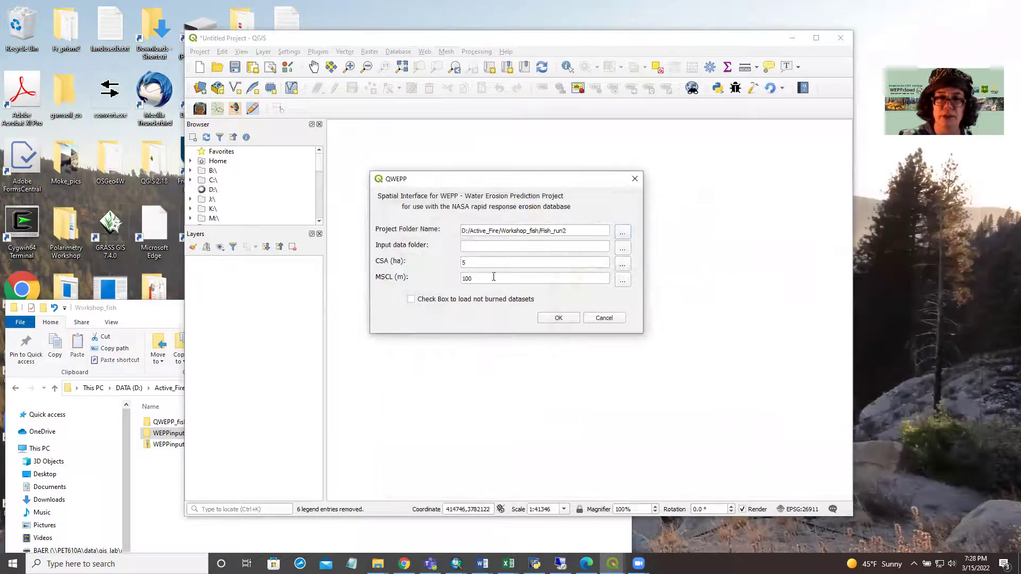
Choose WEPPinputs as the input data folder and build the project with CSA 5, MSCL 100.
{"action": "left_click", "coordinate": [623, 248]}
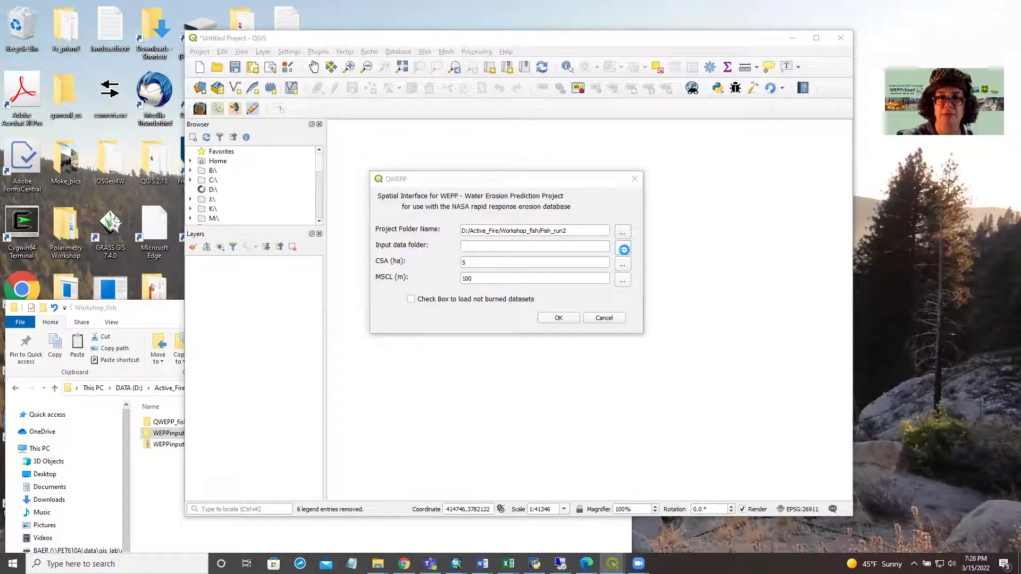
{"action": "left_click", "coordinate": [612, 269]}
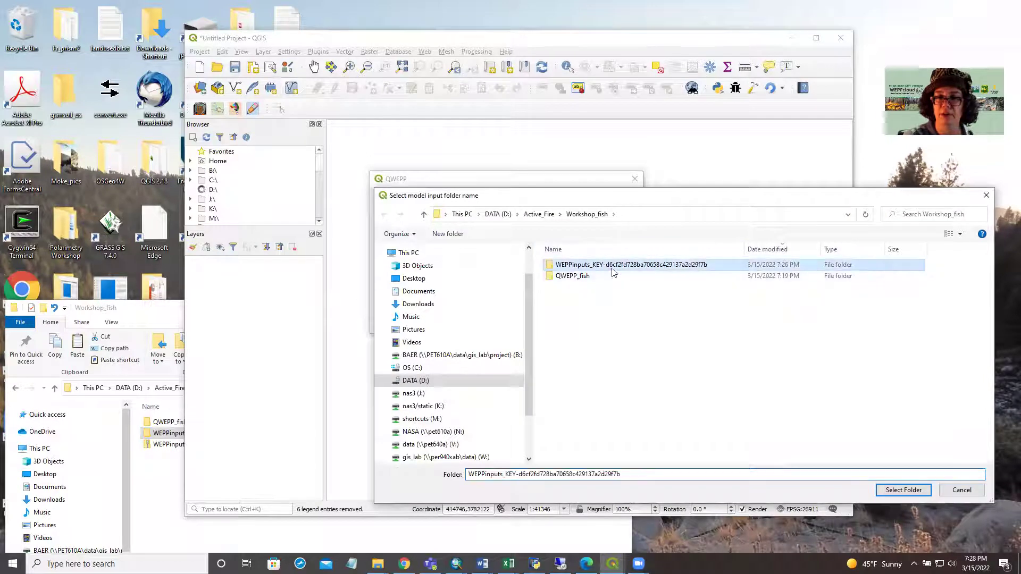
{"action": "left_click", "coordinate": [902, 490]}
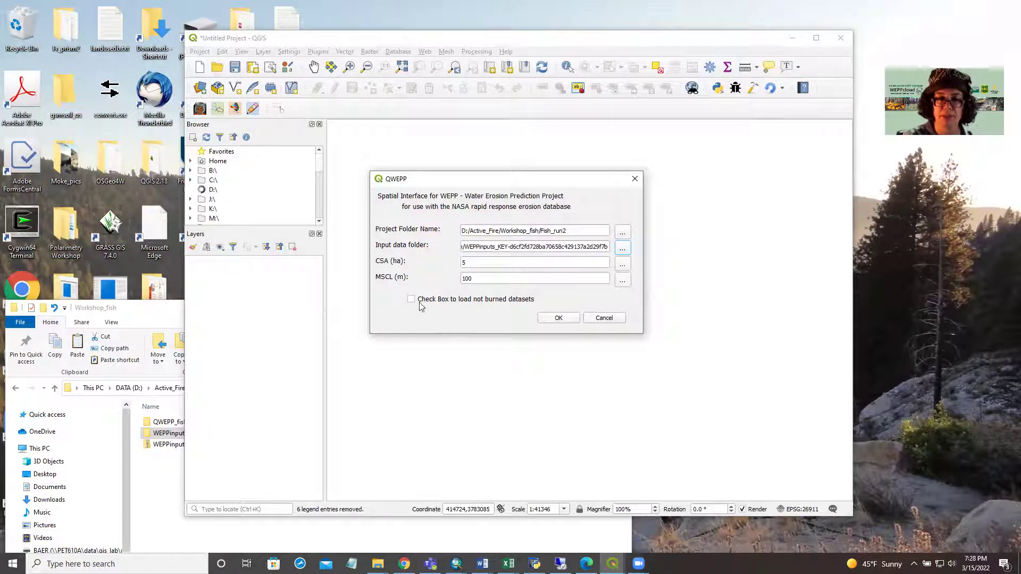
{"action": "left_click", "coordinate": [555, 319]}
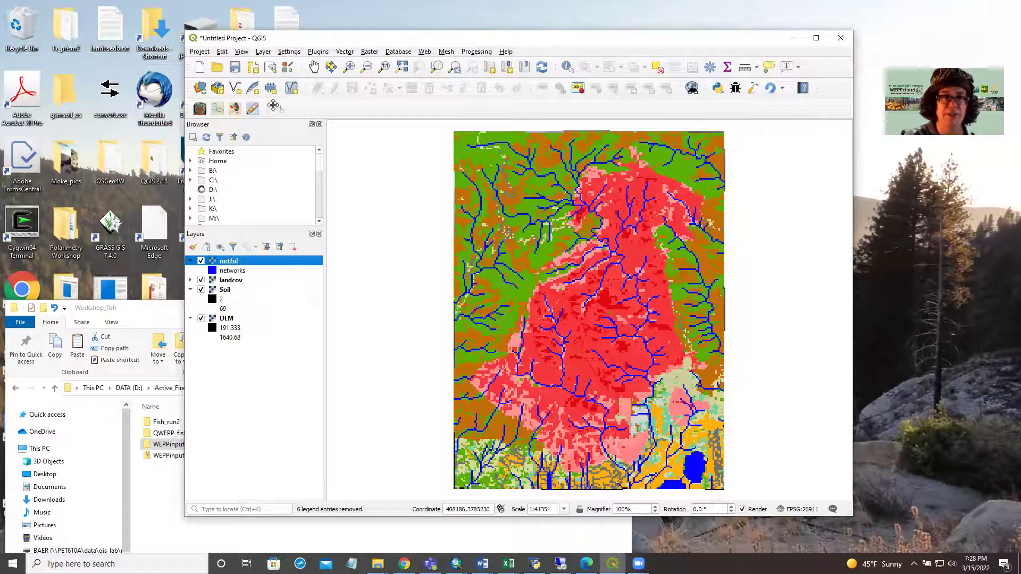
Zoom to the channel outlet, place the outlet point, then zoom to the subwtr layer.
{"action": "left_click", "coordinate": [349, 67]}
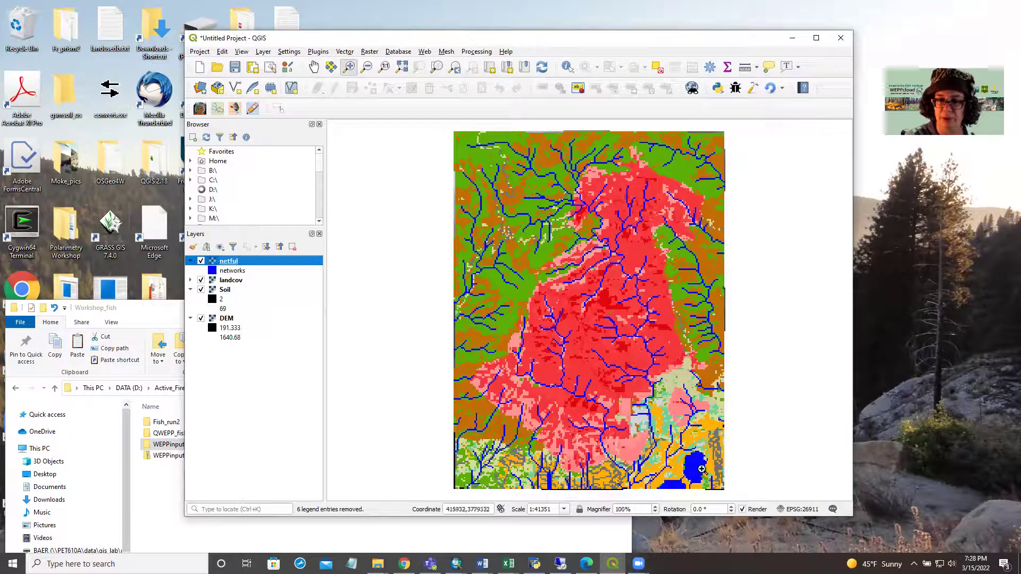
{"action": "left_click_drag", "start_coordinate": [601, 442], "coordinate": [633, 479]}
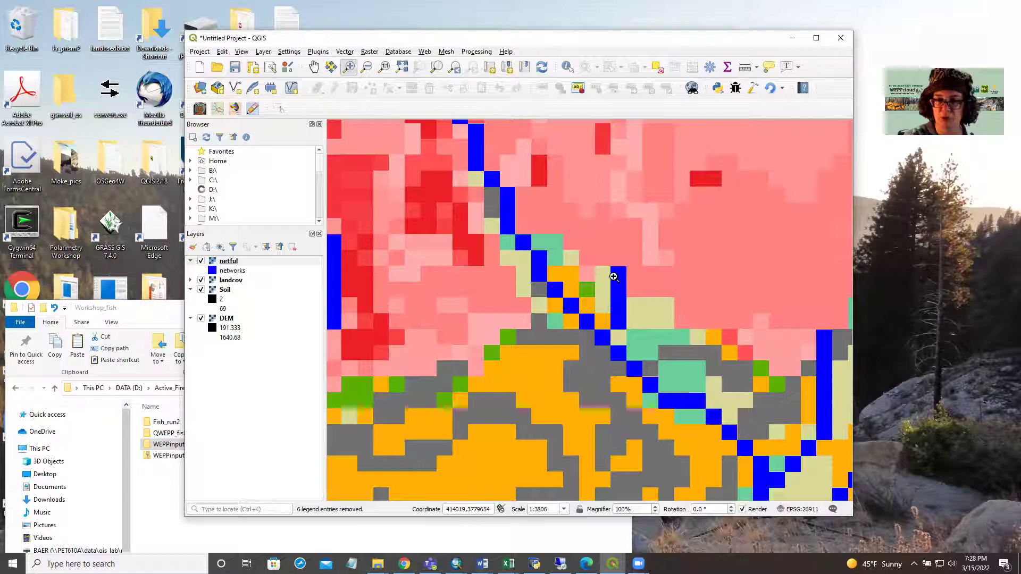
{"action": "left_click", "coordinate": [219, 109]}
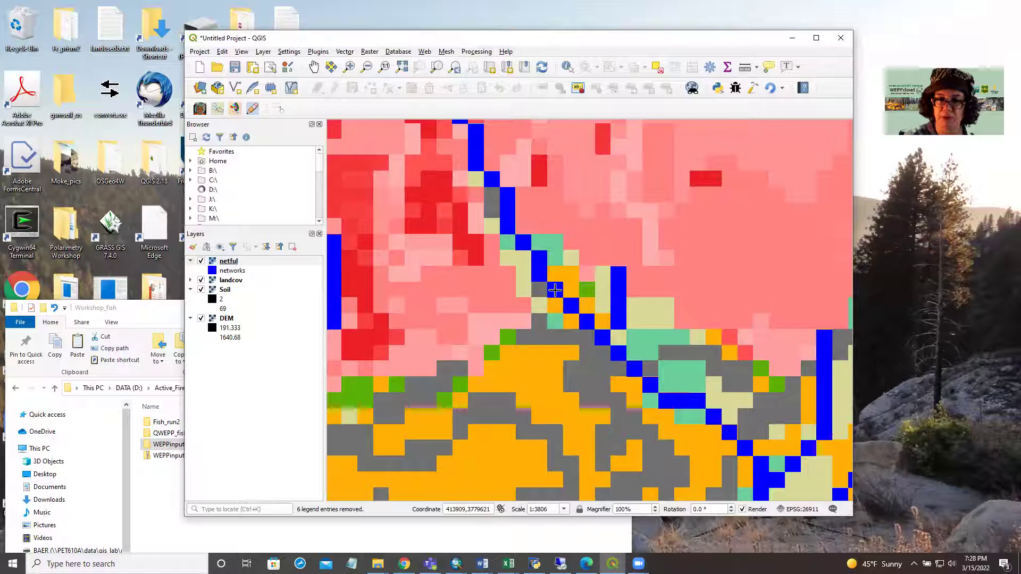
{"action": "left_click", "coordinate": [555, 289]}
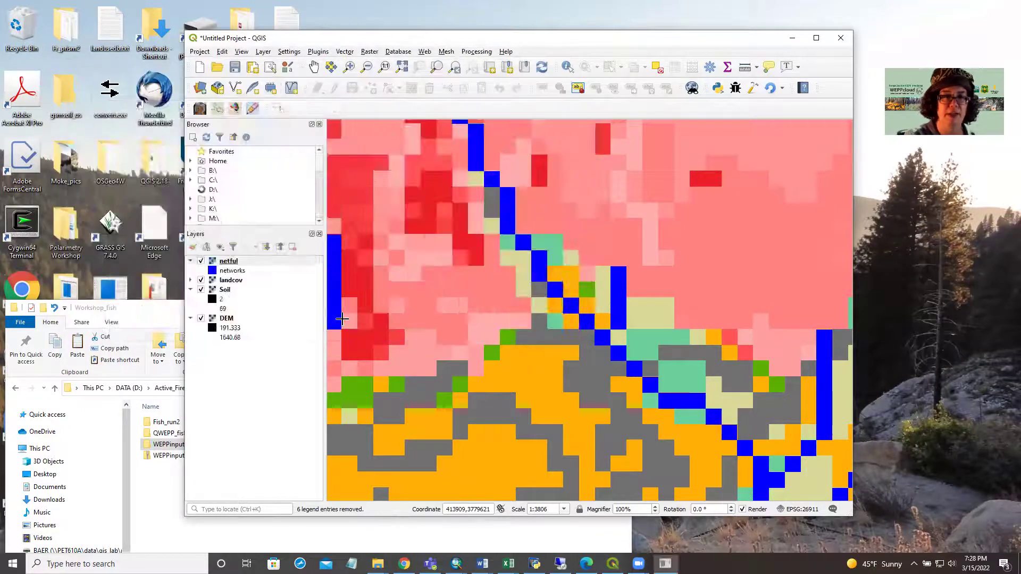
{"action": "right_click", "coordinate": [229, 262]}
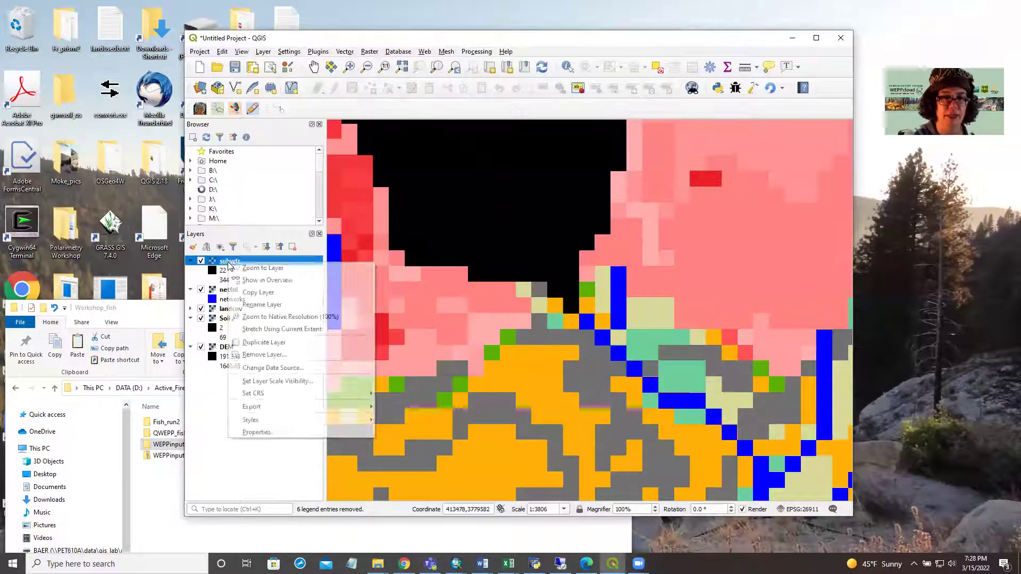
{"action": "left_click", "coordinate": [265, 270]}
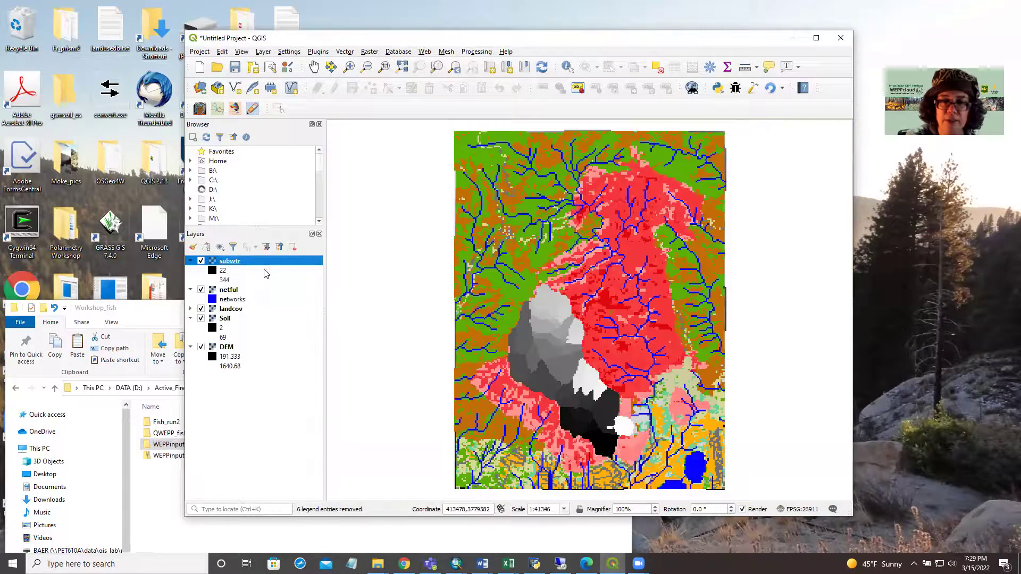
Start WEPP run Run1 and create 100-year climate from station MT WILSON FC 338B CA.
{"action": "left_click", "coordinate": [235, 108]}
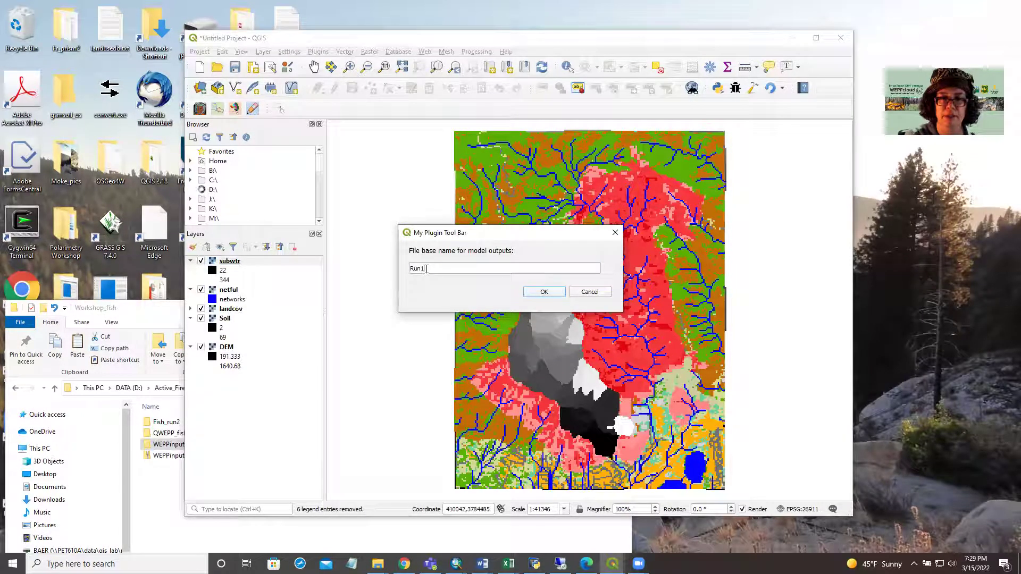
{"action": "left_click", "coordinate": [540, 292]}
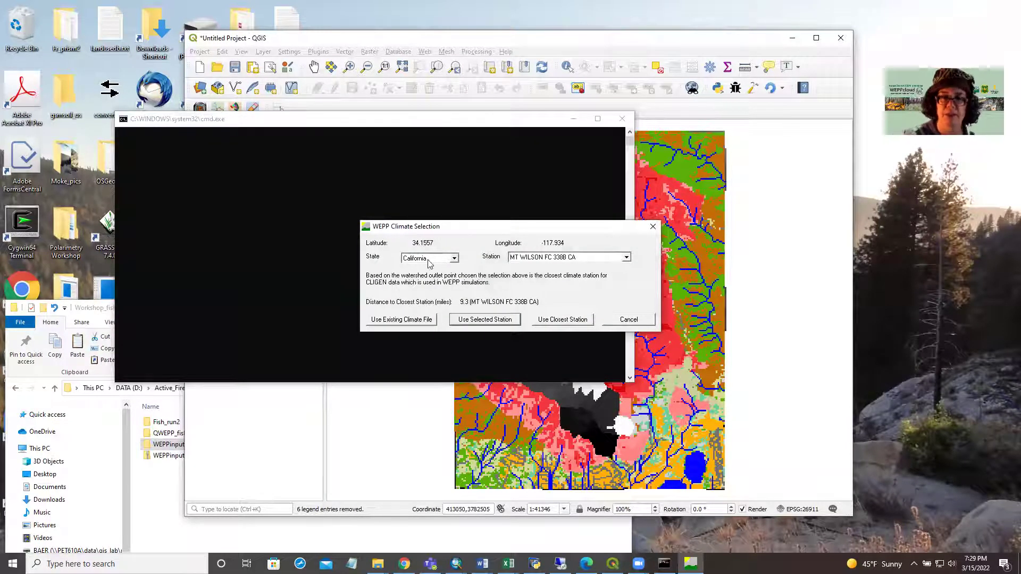
{"action": "left_click", "coordinate": [400, 323]}
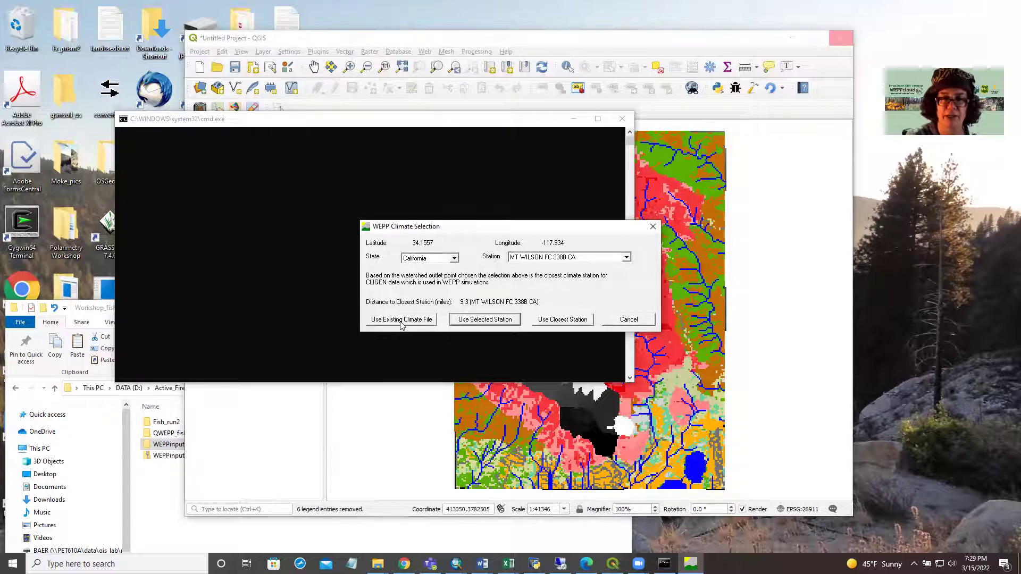
{"action": "left_click", "coordinate": [485, 320]}
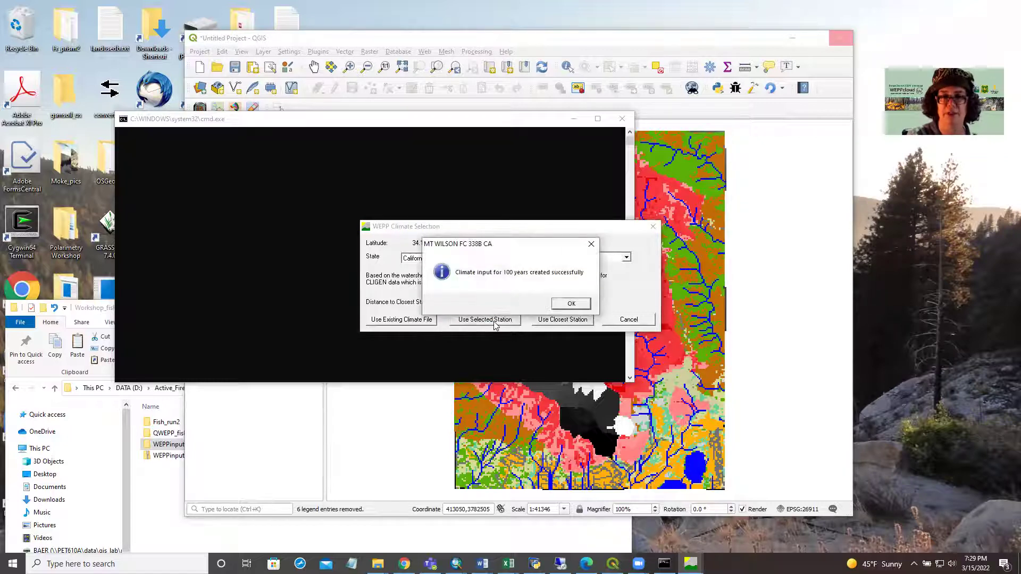
{"action": "left_click", "coordinate": [571, 304]}
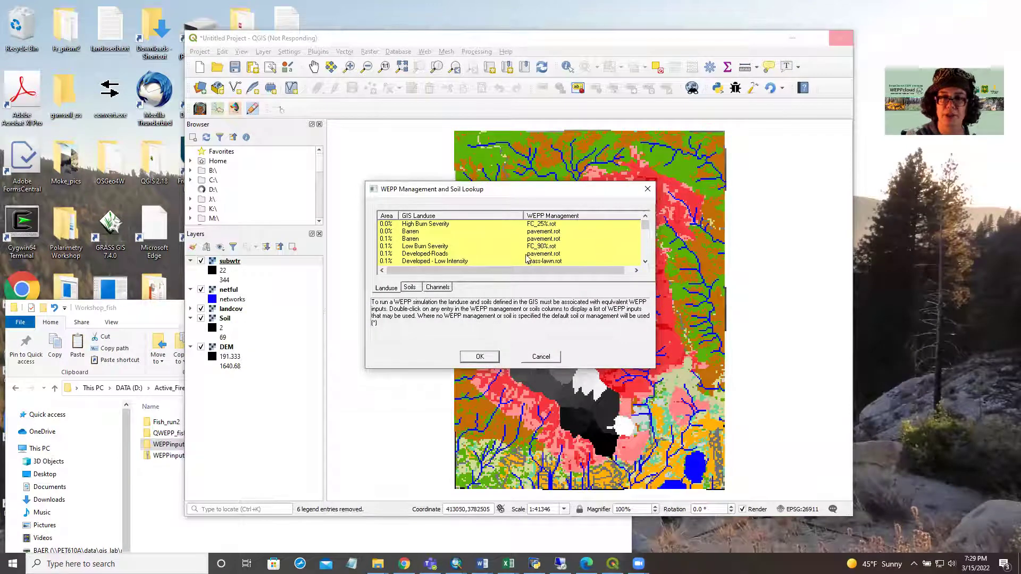
Accept the soil/landuse lookup, then run a Watershed simulation with Return Periods and load Run1_Sediment.
{"action": "left_click", "coordinate": [481, 357]}
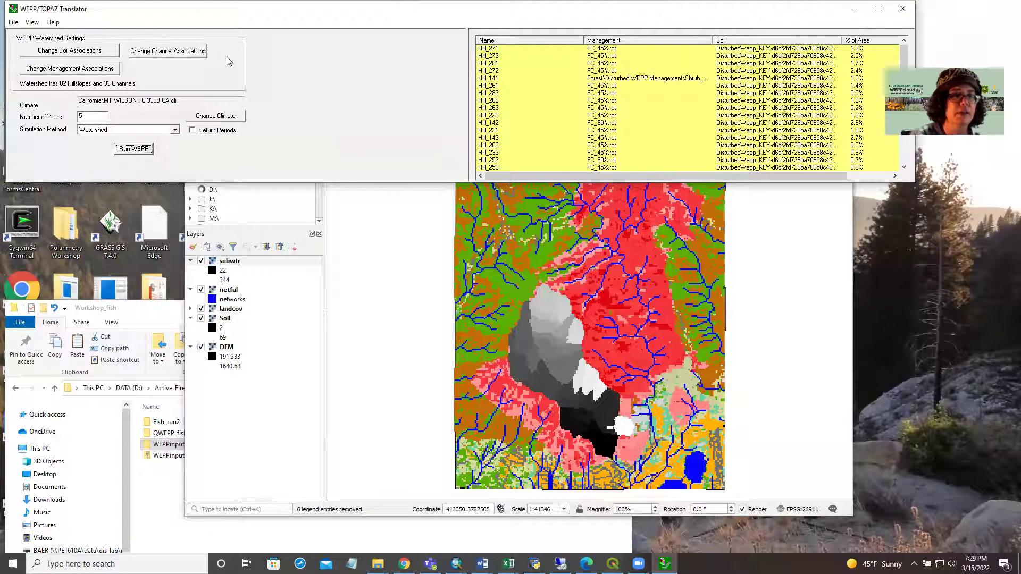
{"action": "left_click", "coordinate": [174, 130]}
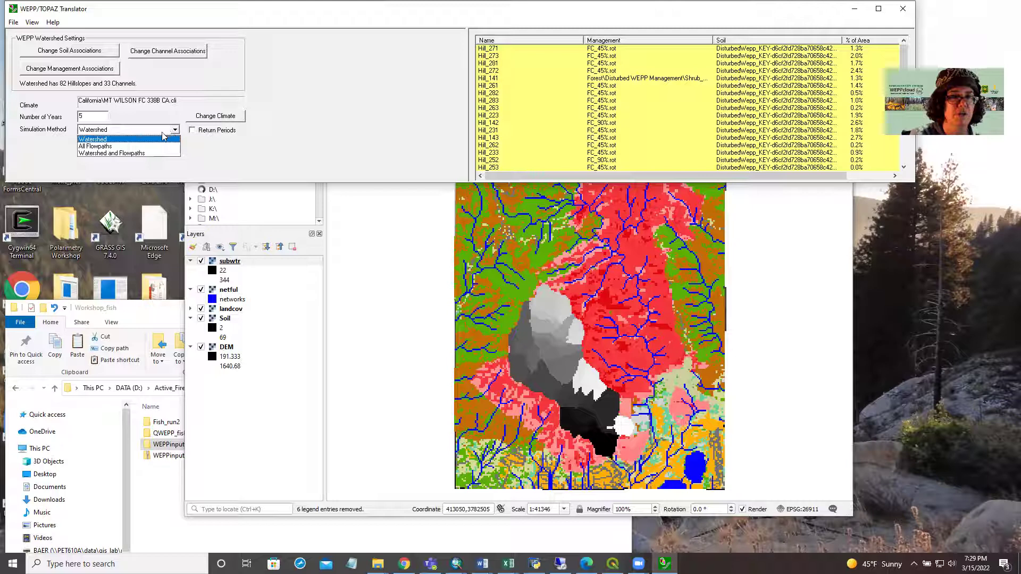
{"action": "left_click", "coordinate": [106, 140]}
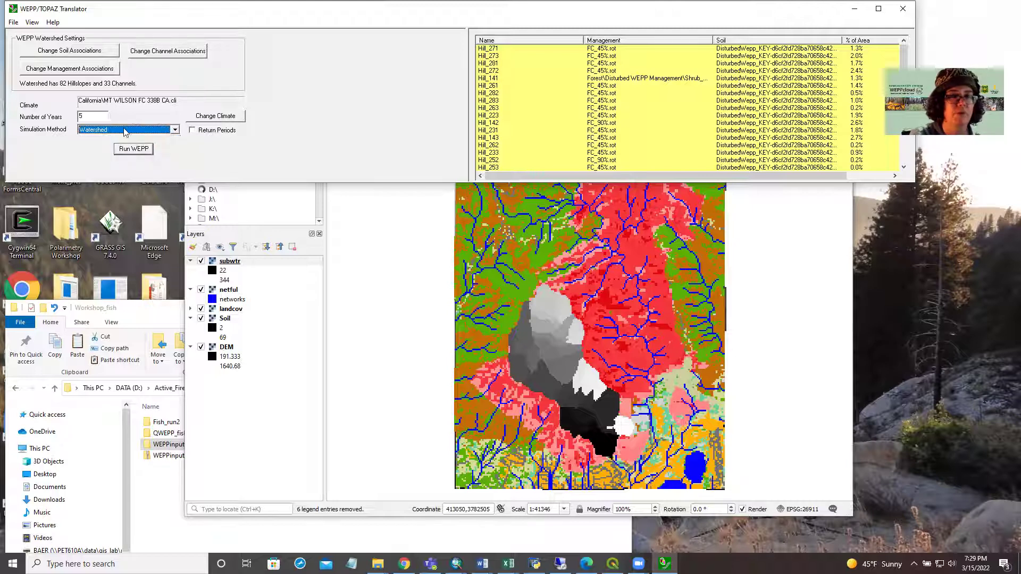
{"action": "left_click", "coordinate": [193, 131]}
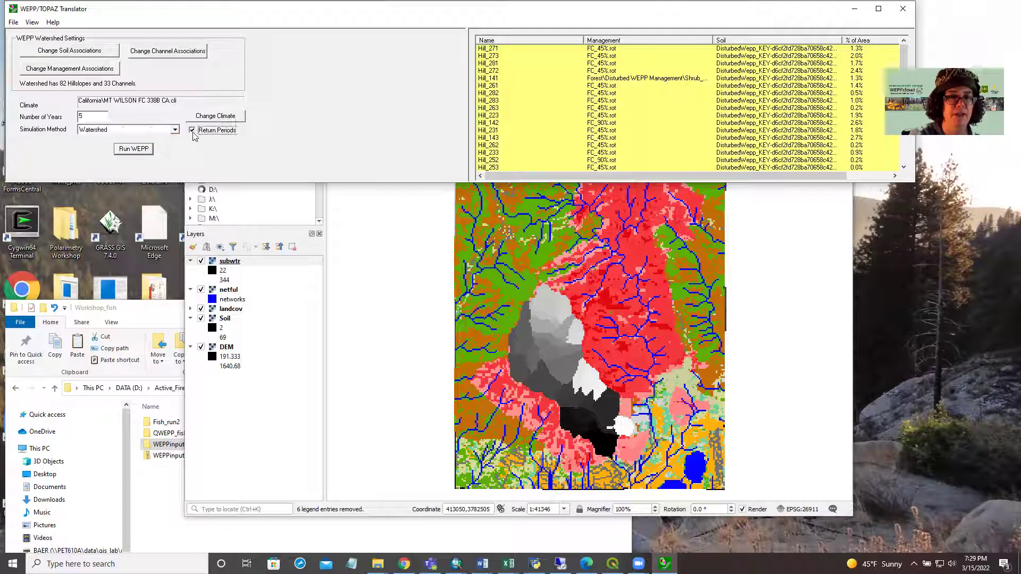
{"action": "left_click", "coordinate": [129, 151]}
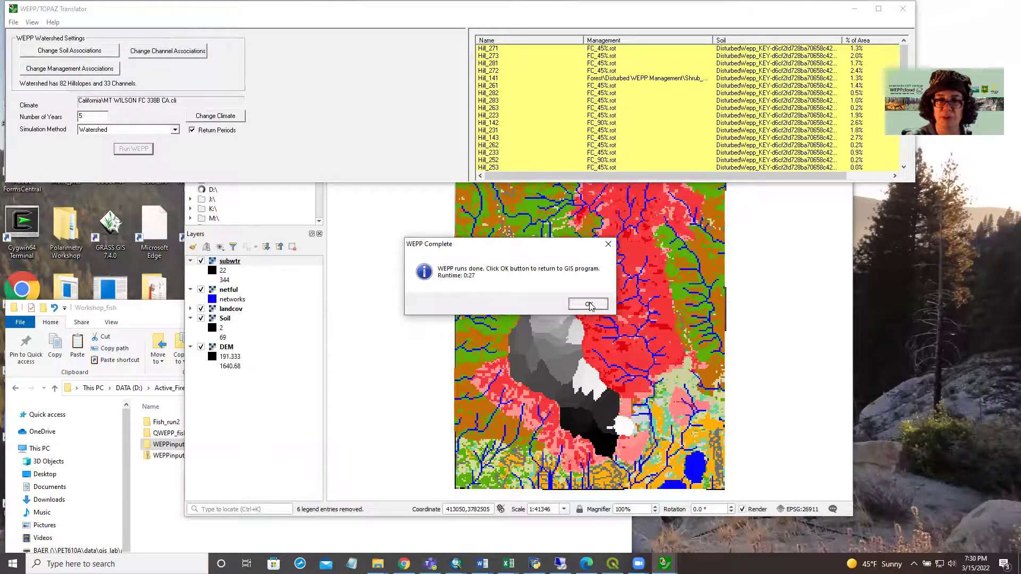
{"action": "left_click", "coordinate": [588, 303]}
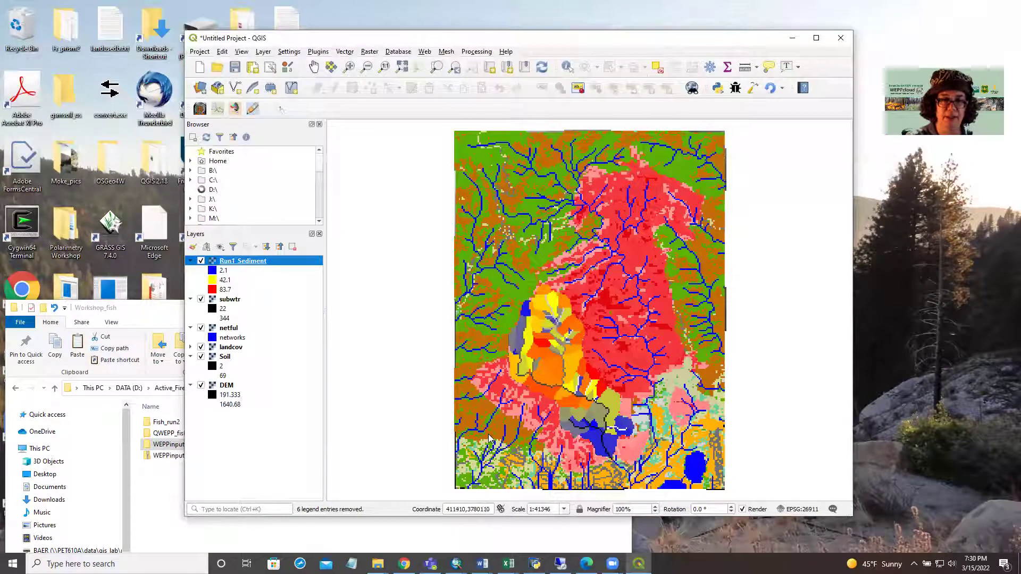
Move File Explorer higher and open Fish_run2, then its Results folder.
{"action": "left_click", "coordinate": [165, 306]}
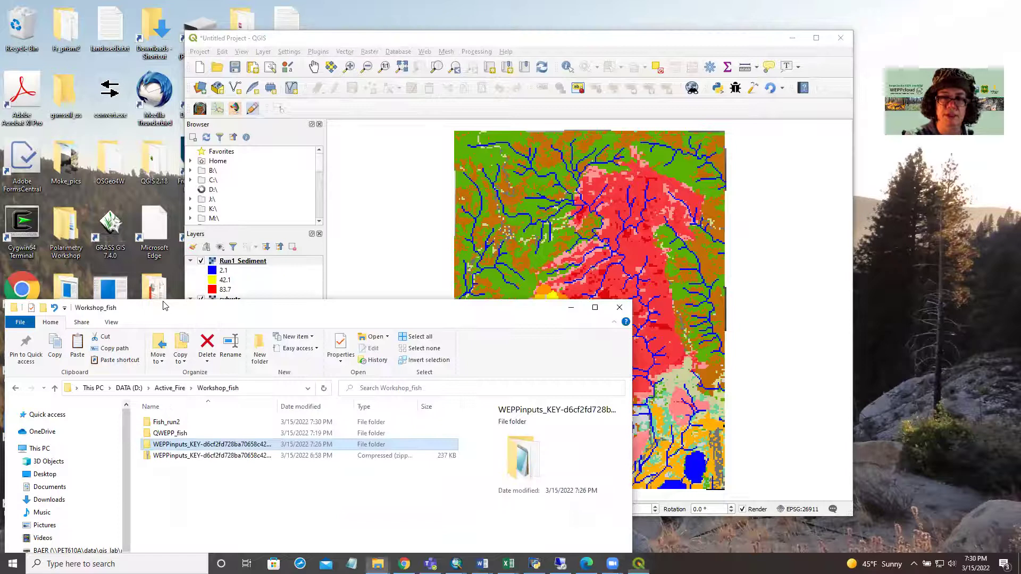
{"action": "left_click_drag", "start_coordinate": [164, 307], "coordinate": [179, 168]}
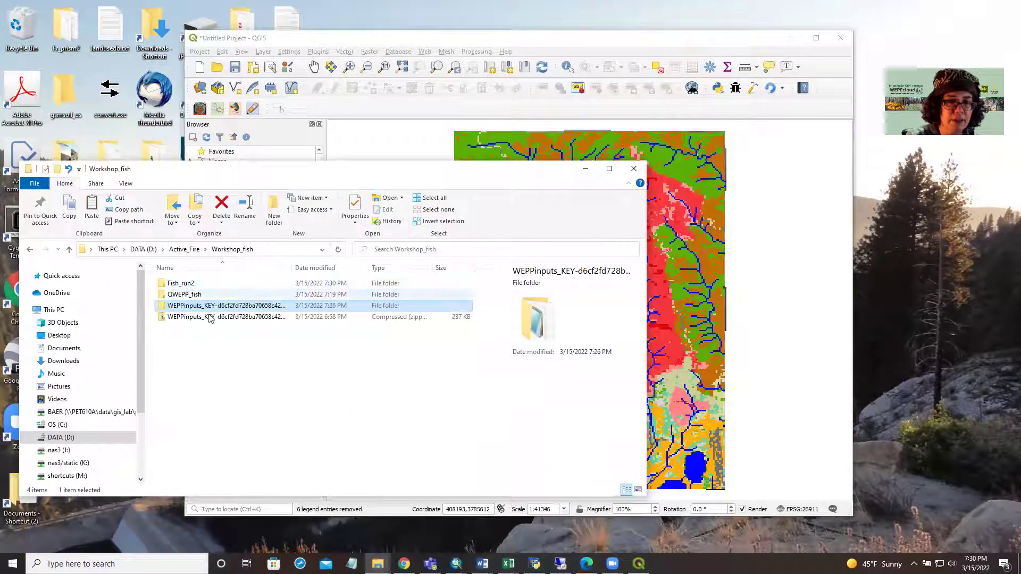
{"action": "double_click", "coordinate": [182, 284]}
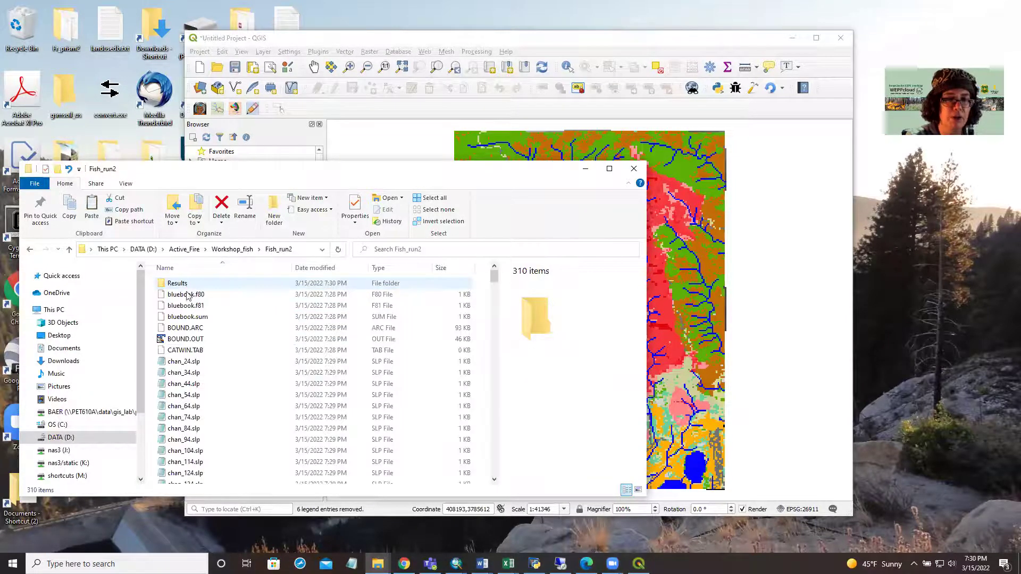
{"action": "double_click", "coordinate": [175, 283]}
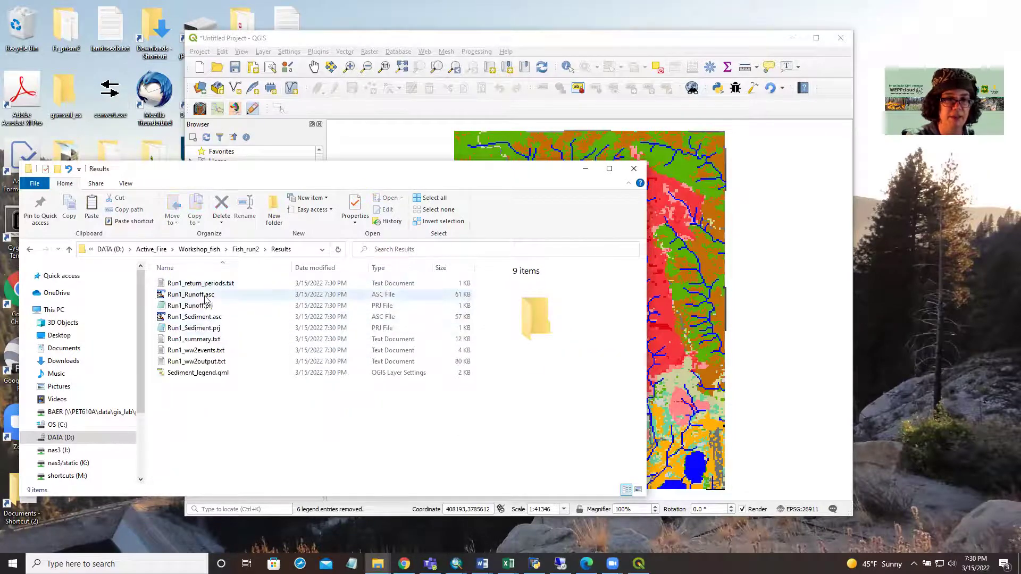
{"action": "double_click", "coordinate": [216, 286]}
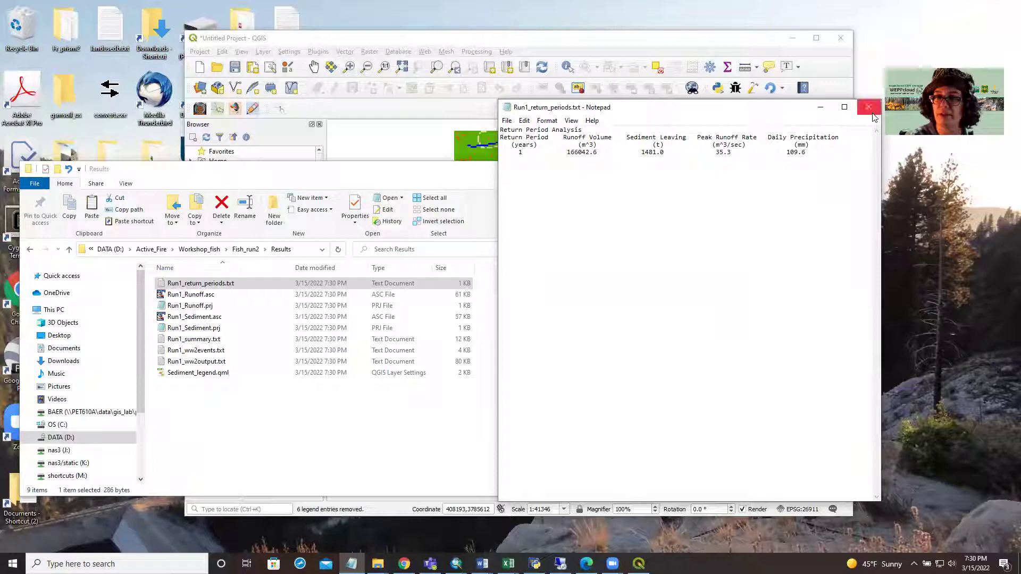
{"action": "left_click", "coordinate": [869, 106]}
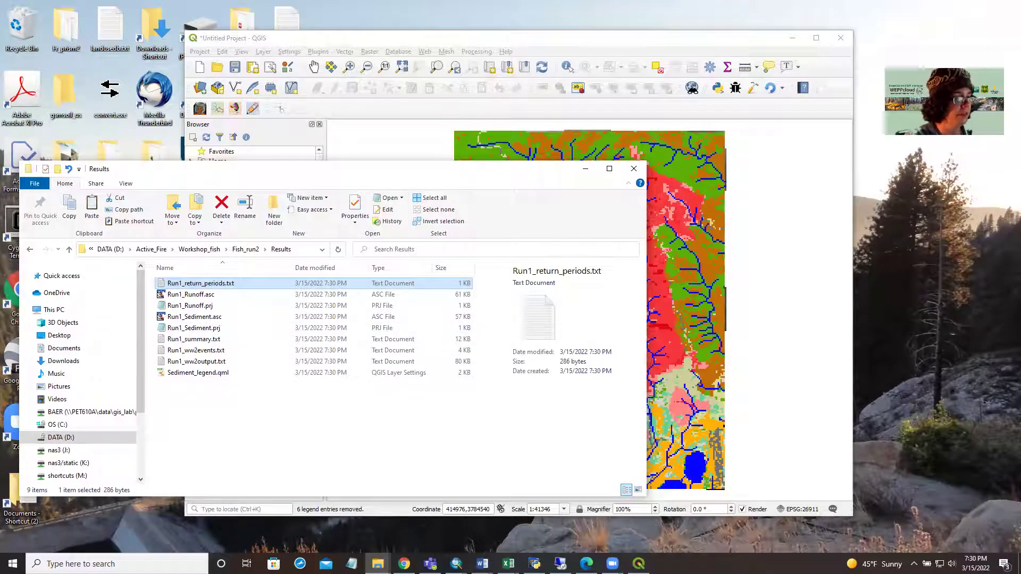
{"action": "key", "text": "alt+Tab"}
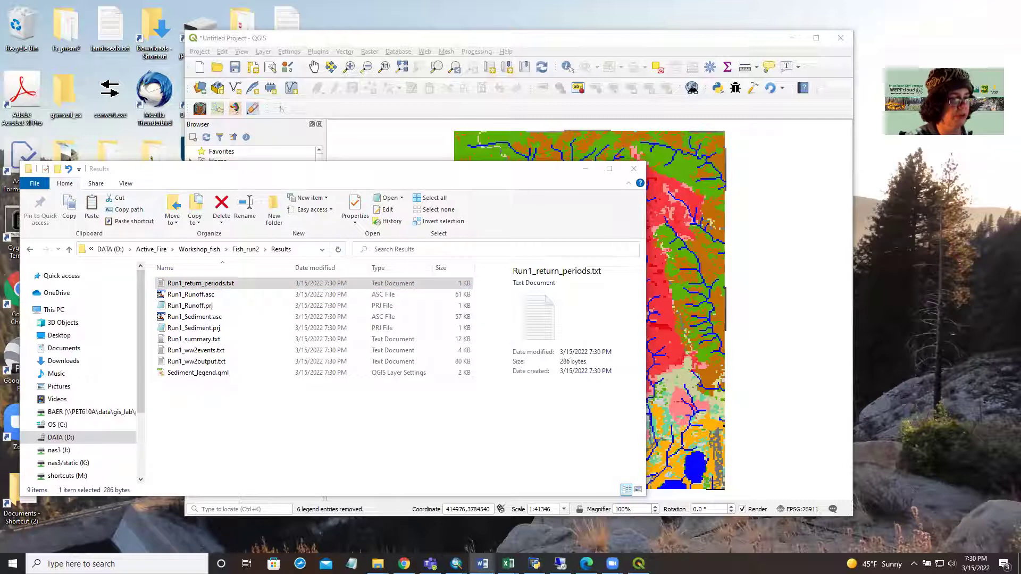